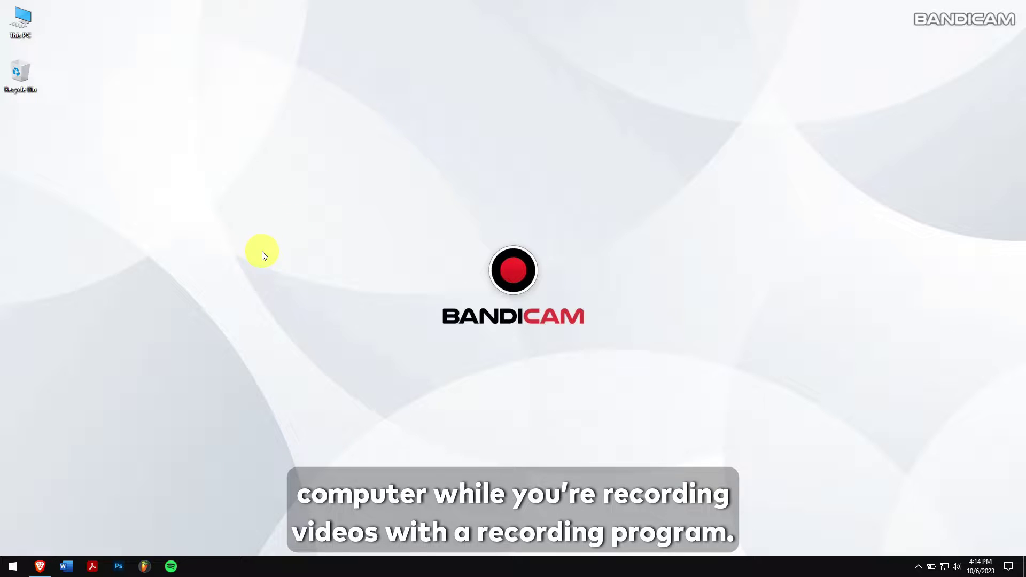
Open and reposition the Pexels browser window, try desktop context menus, then restore the browser.
{"action": "left_click", "coordinate": [39, 567]}
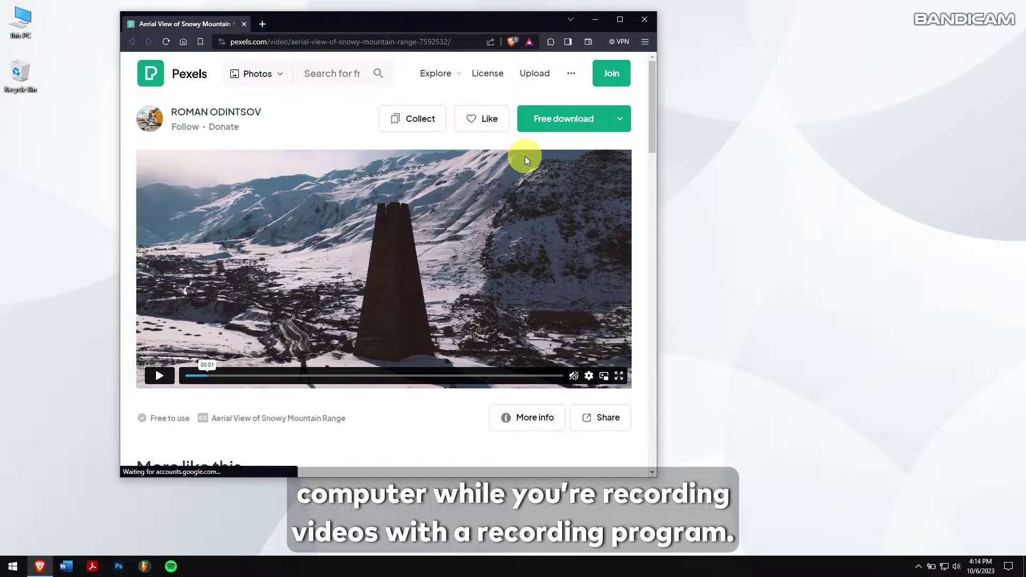
{"action": "left_click_drag", "start_coordinate": [471, 22], "coordinate": [459, 32]}
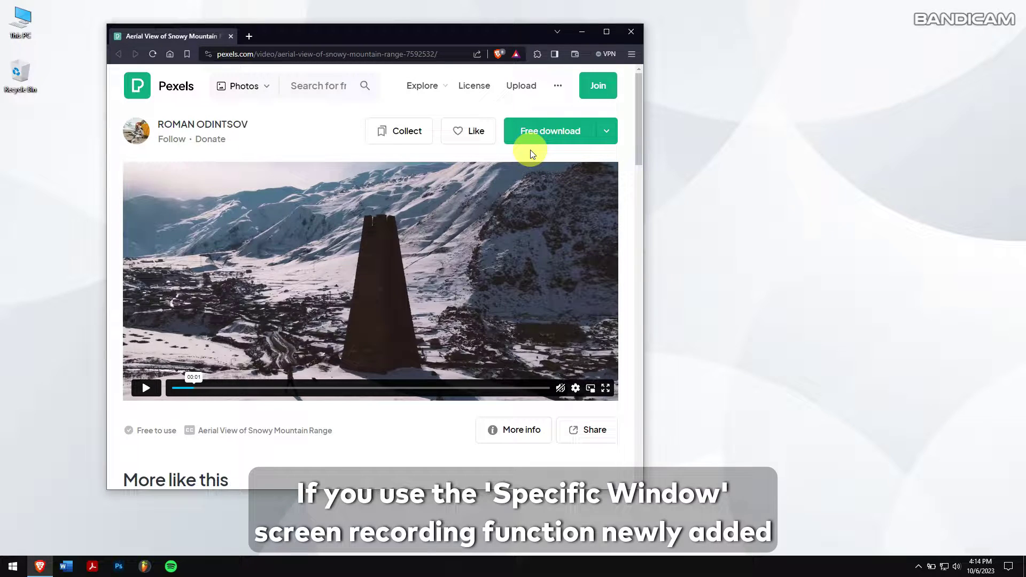
{"action": "left_click", "coordinate": [575, 30]}
{"action": "right_click", "coordinate": [202, 152]}
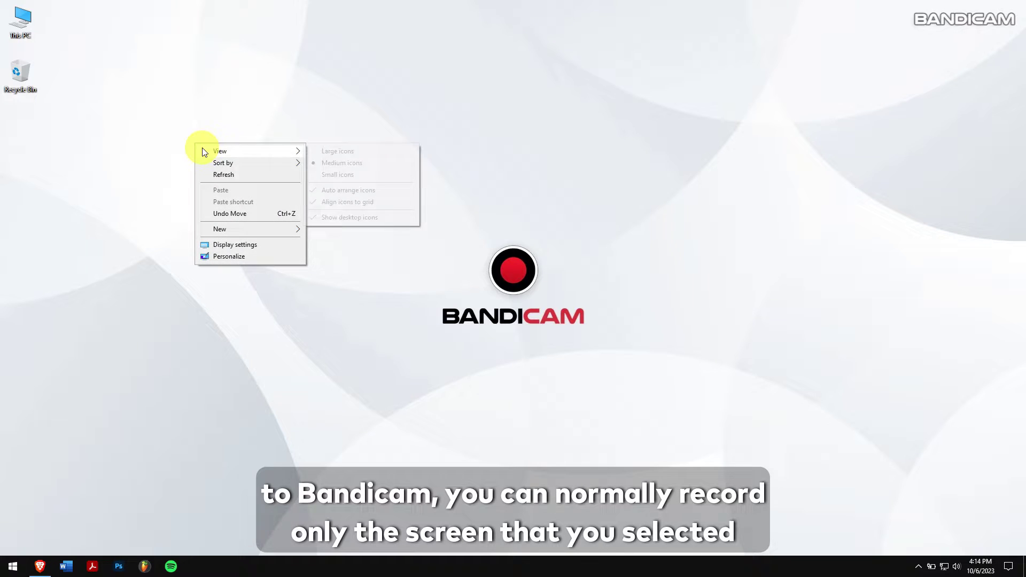
{"action": "left_click", "coordinate": [257, 175]}
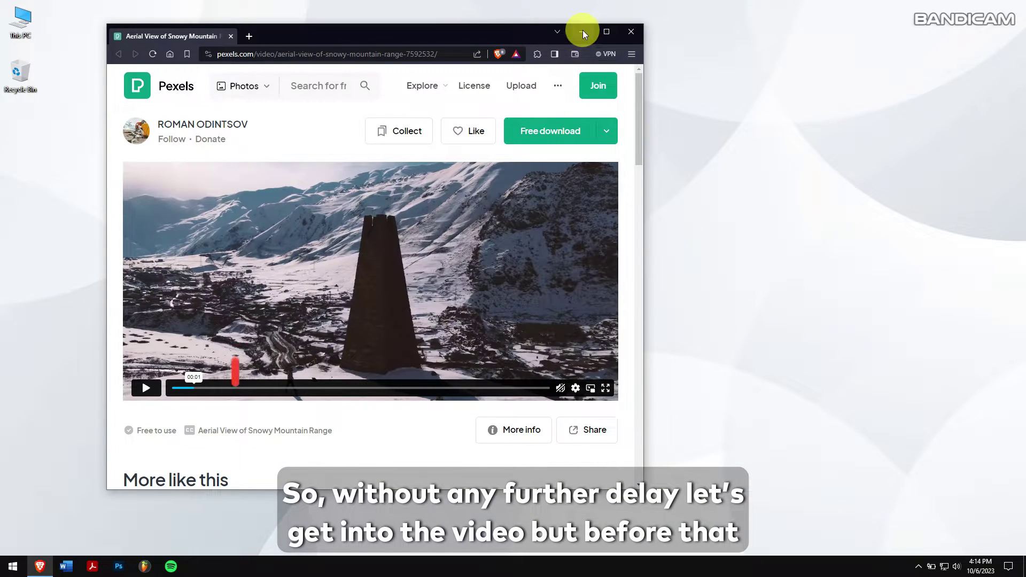
{"action": "left_click", "coordinate": [583, 32]}
{"action": "right_click", "coordinate": [196, 122]}
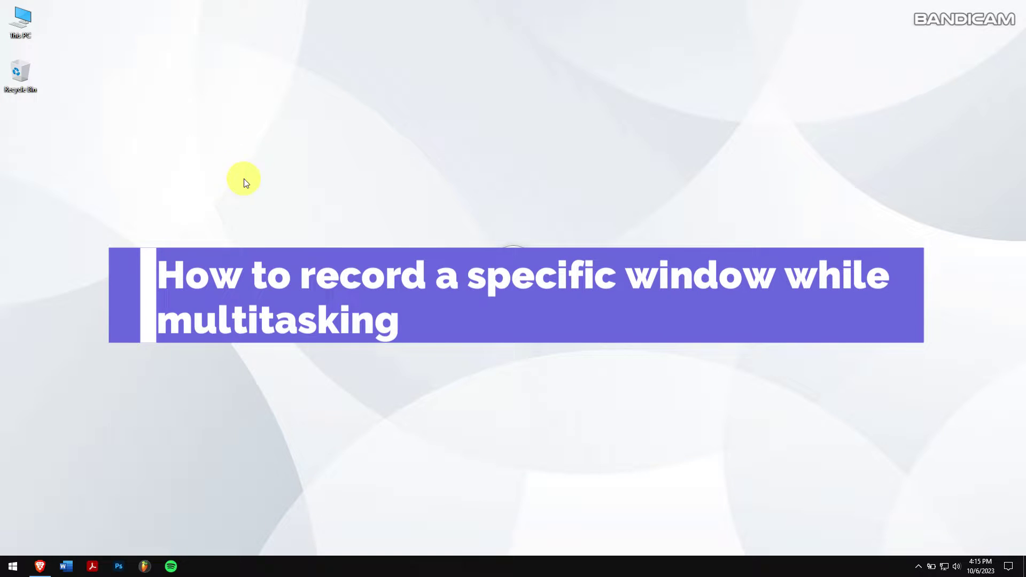
{"action": "left_click", "coordinate": [40, 565]}
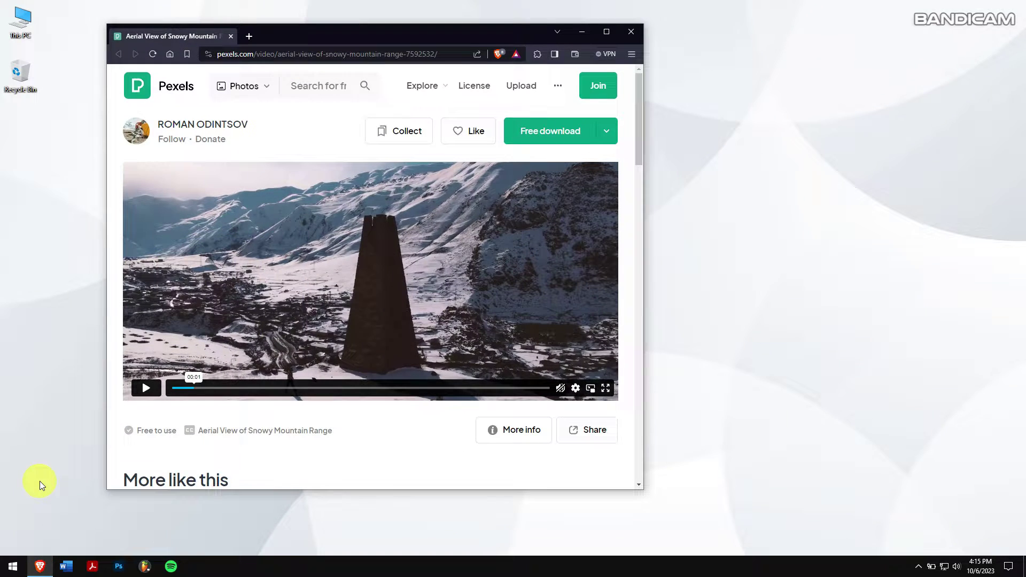
Launch Bandicam, confirm version 7.0.0.2117 is the latest, and dismiss the update dialogs.
{"action": "left_click", "coordinate": [8, 566]}
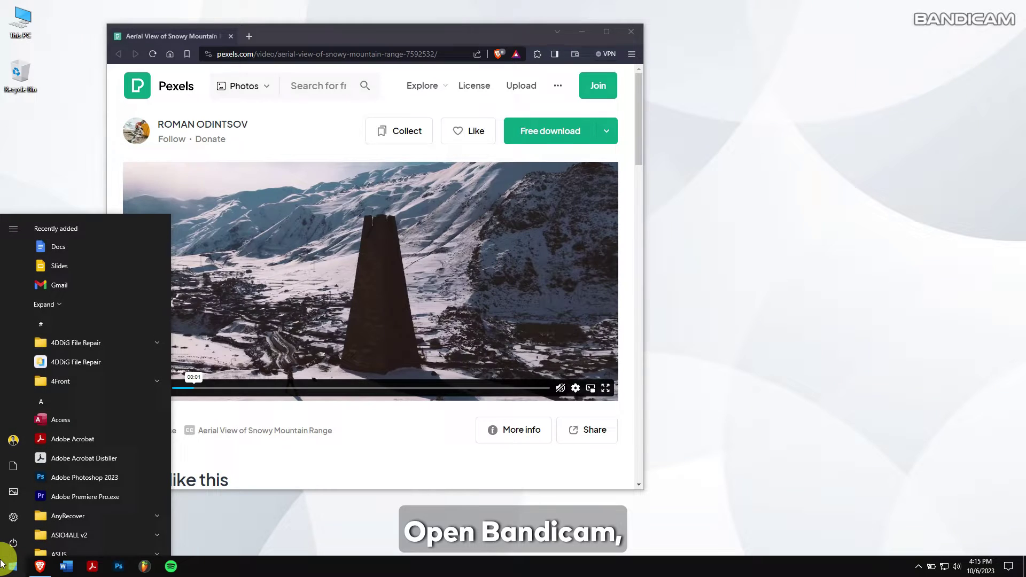
{"action": "type", "text": "b"}
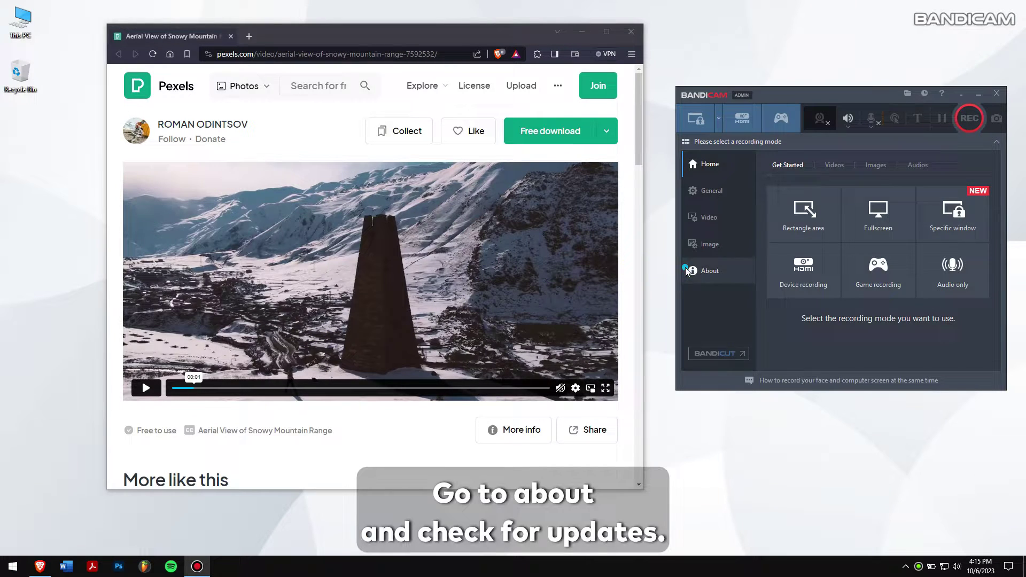
{"action": "left_click", "coordinate": [686, 271]}
{"action": "left_click", "coordinate": [857, 216]}
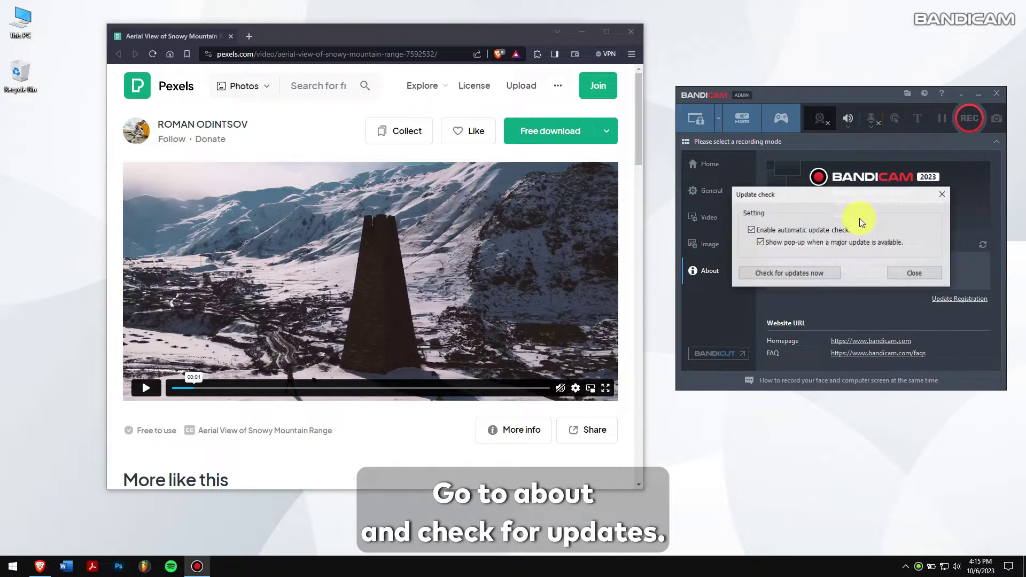
{"action": "left_click", "coordinate": [767, 273]}
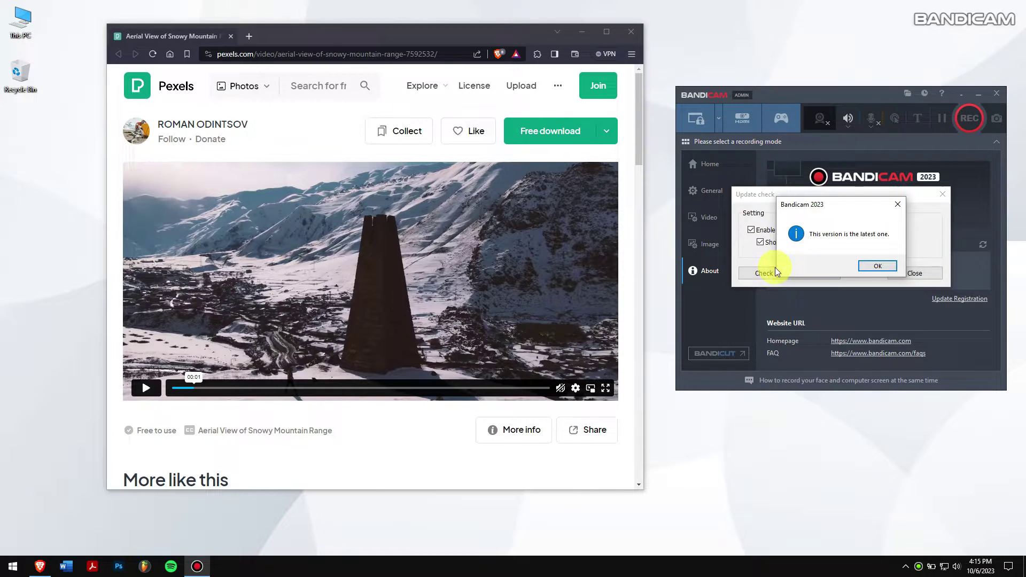
{"action": "left_click_drag", "start_coordinate": [836, 203], "coordinate": [637, 265]}
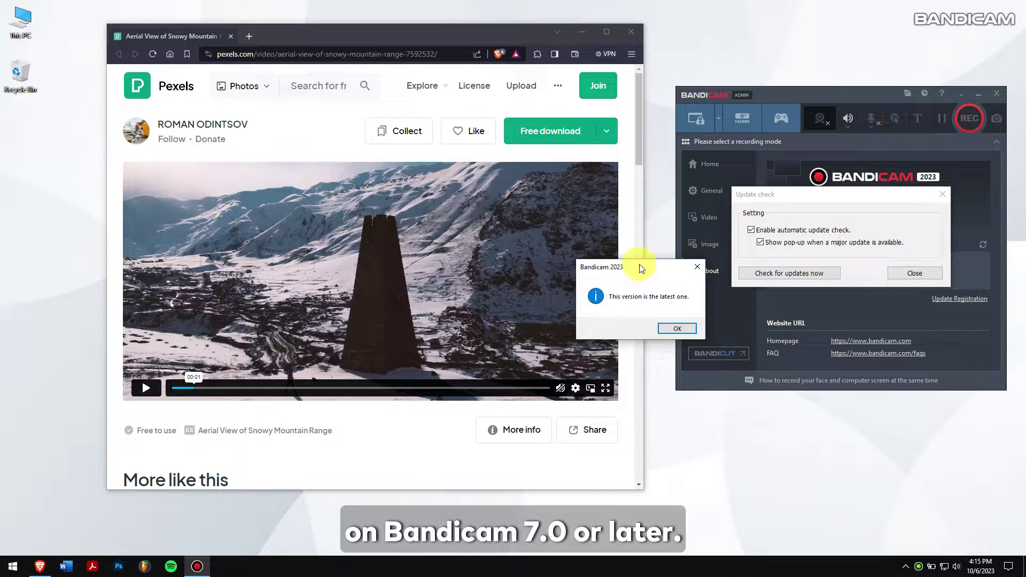
{"action": "left_click", "coordinate": [676, 328]}
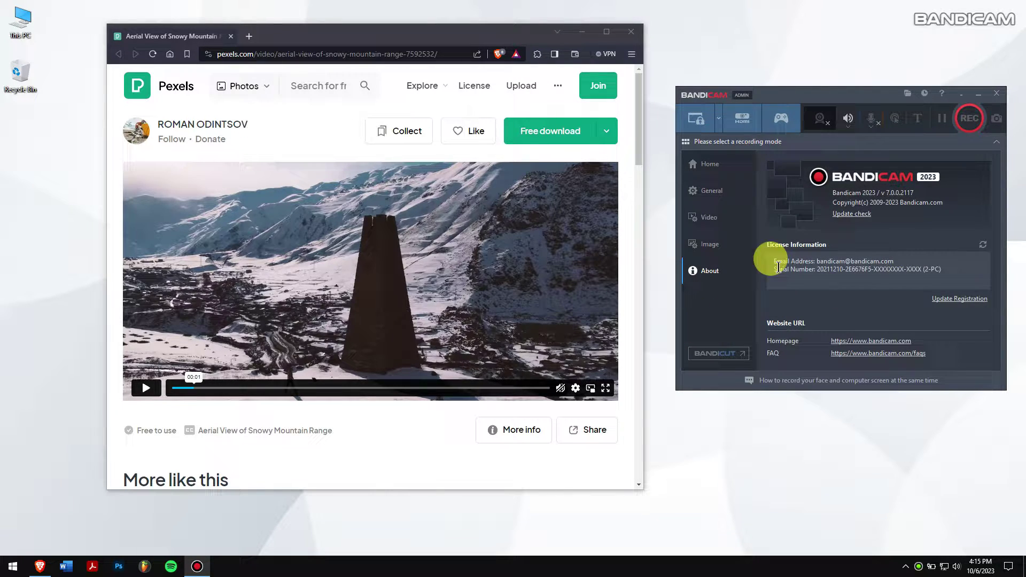
{"action": "left_click", "coordinate": [703, 169]}
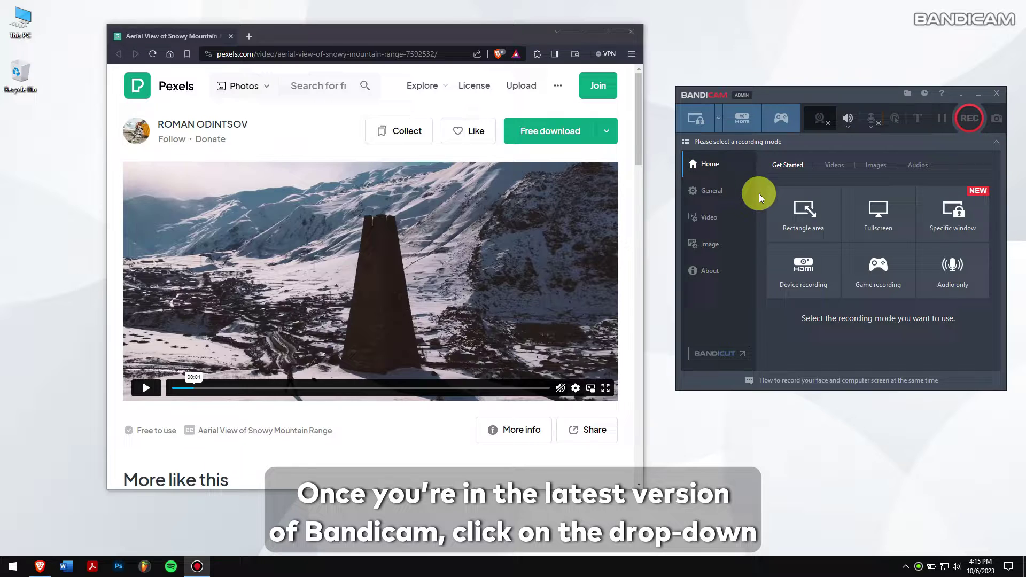
Record the Pexels browser window in Specific window mode while moving windows, then stop.
{"action": "left_click", "coordinate": [719, 120]}
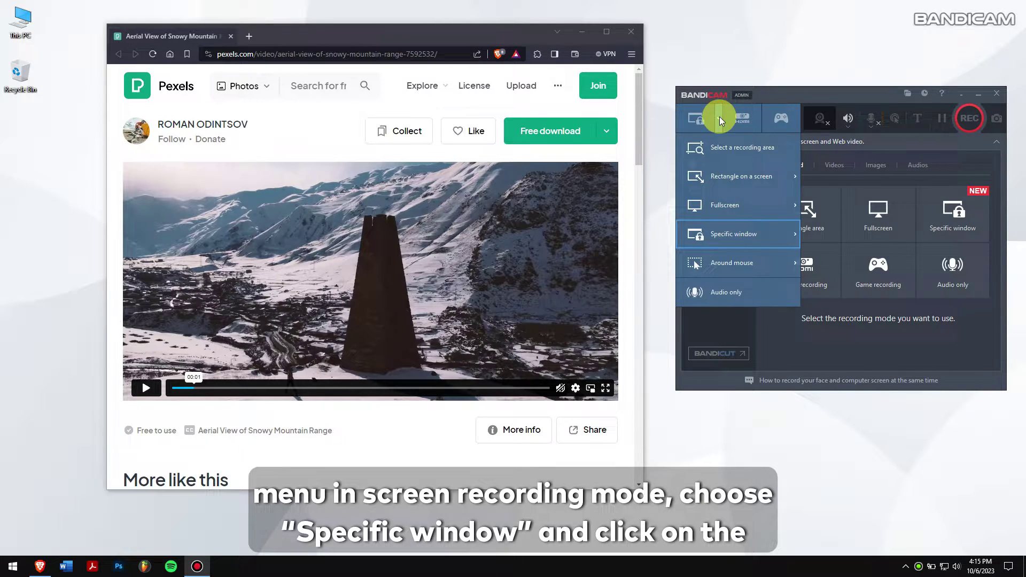
{"action": "mouse_move", "coordinate": [733, 235]}
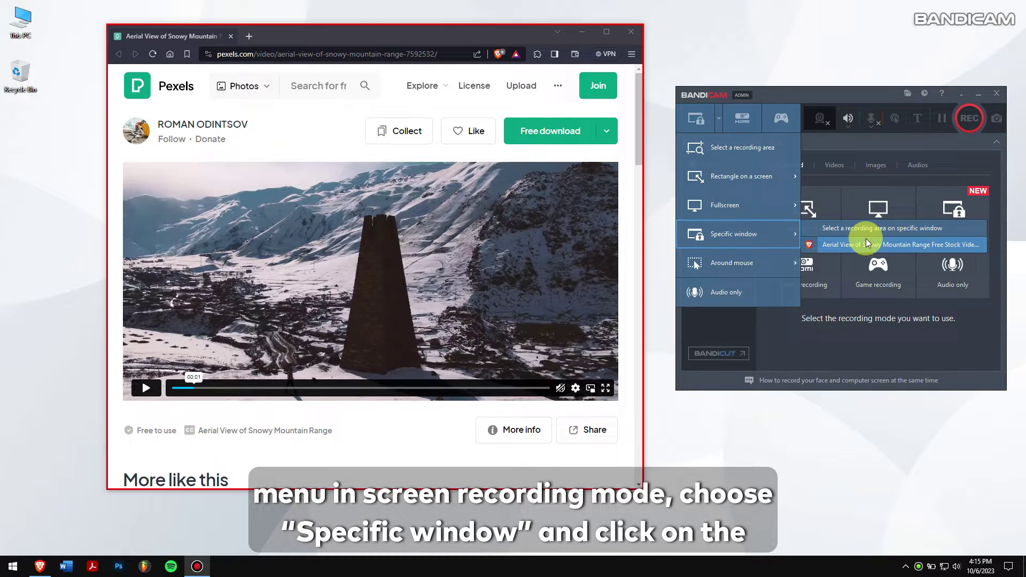
{"action": "left_click", "coordinate": [923, 244]}
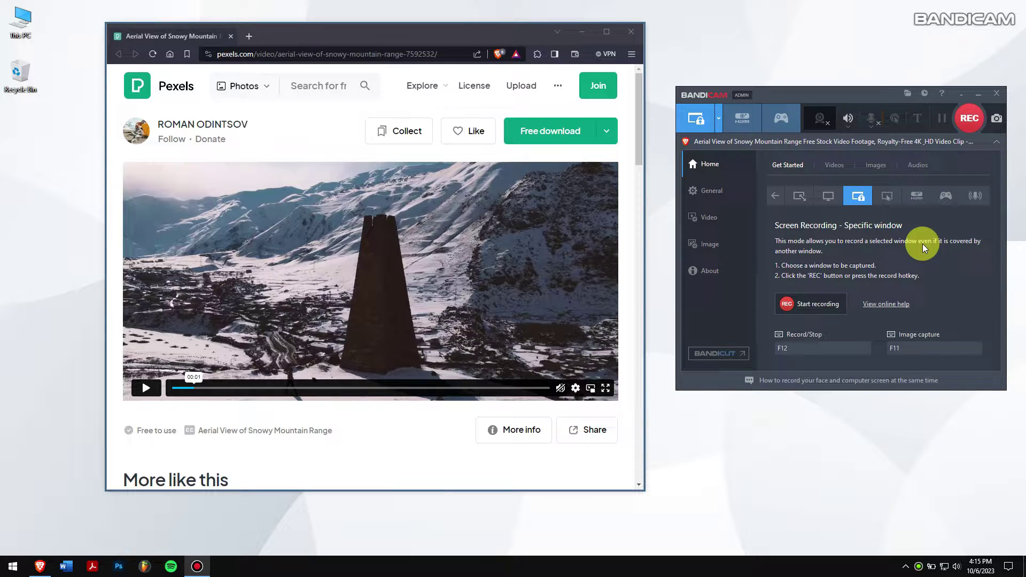
{"action": "left_click", "coordinate": [968, 119]}
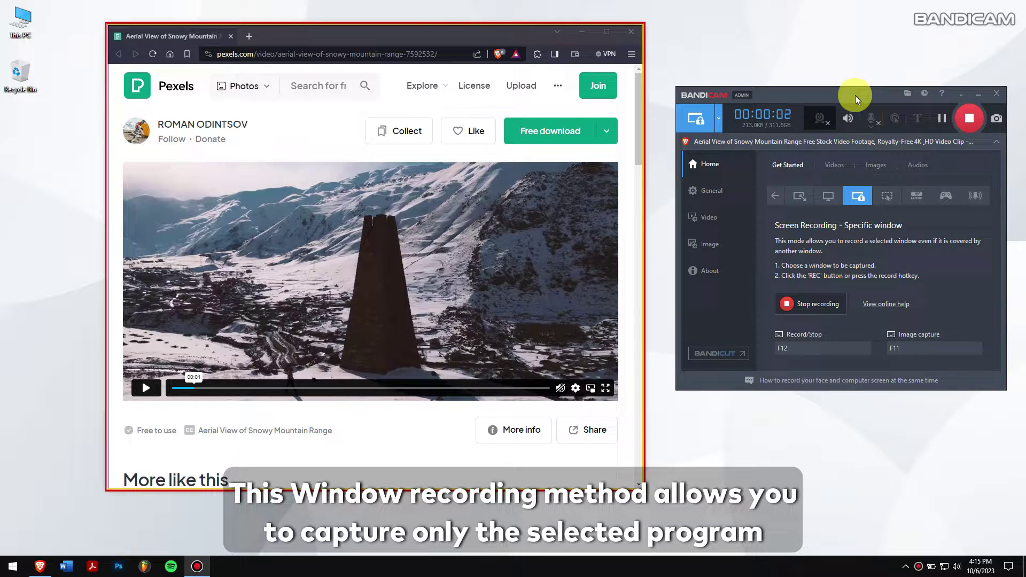
{"action": "mouse_move", "coordinate": [856, 98]}
{"action": "left_mouse_down"}
{"action": "mouse_move", "coordinate": [728, 72]}
{"action": "mouse_move", "coordinate": [874, 71]}
{"action": "left_mouse_up"}
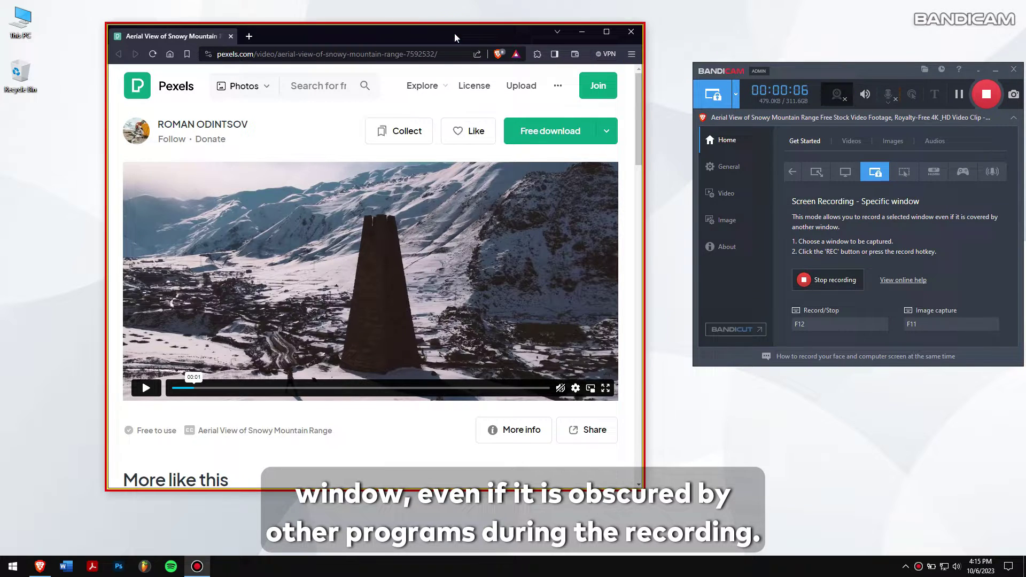
{"action": "left_click_drag", "start_coordinate": [454, 33], "coordinate": [547, 42]}
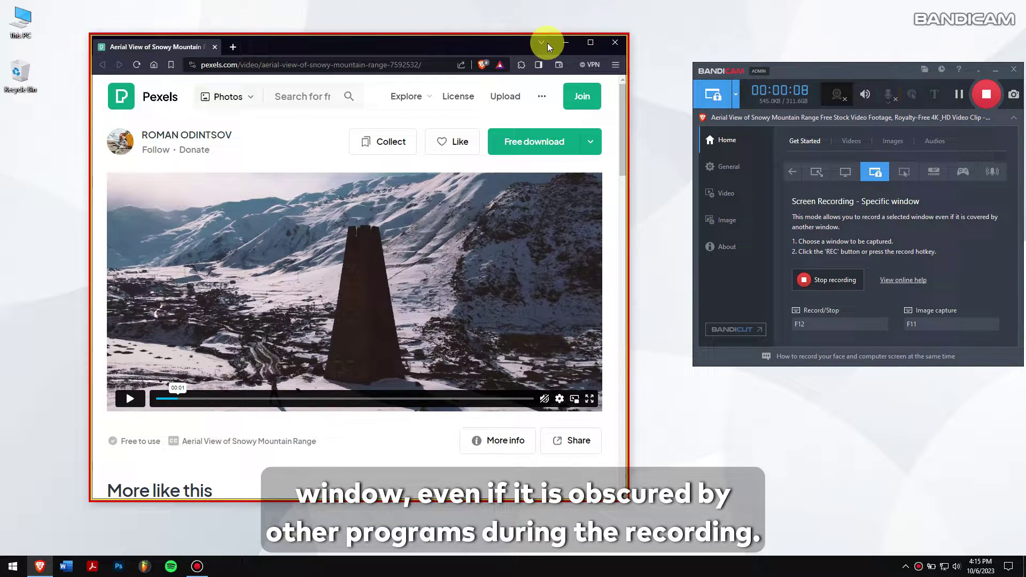
{"action": "left_click_drag", "start_coordinate": [808, 67], "coordinate": [785, 80]}
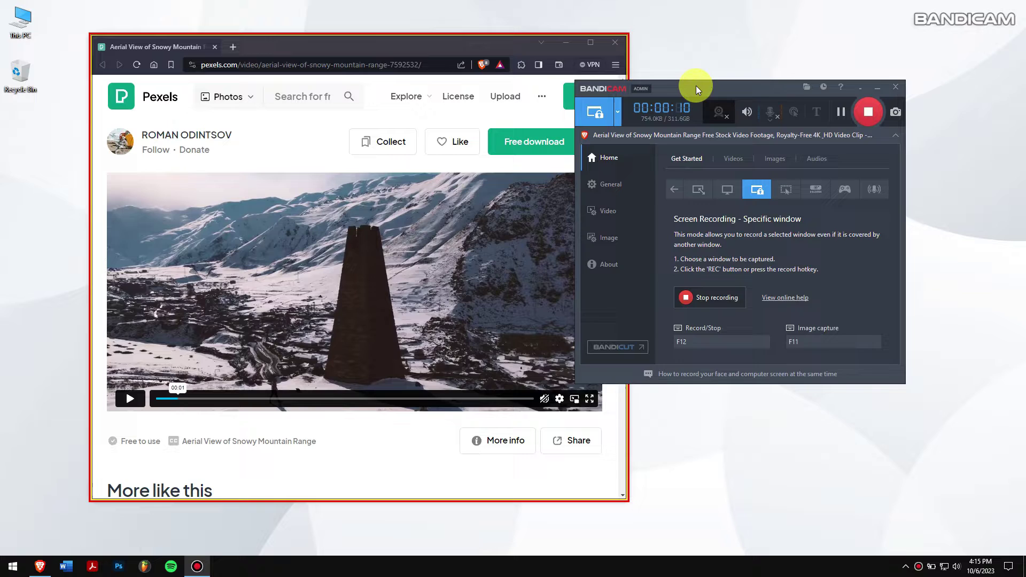
{"action": "left_click", "coordinate": [957, 101]}
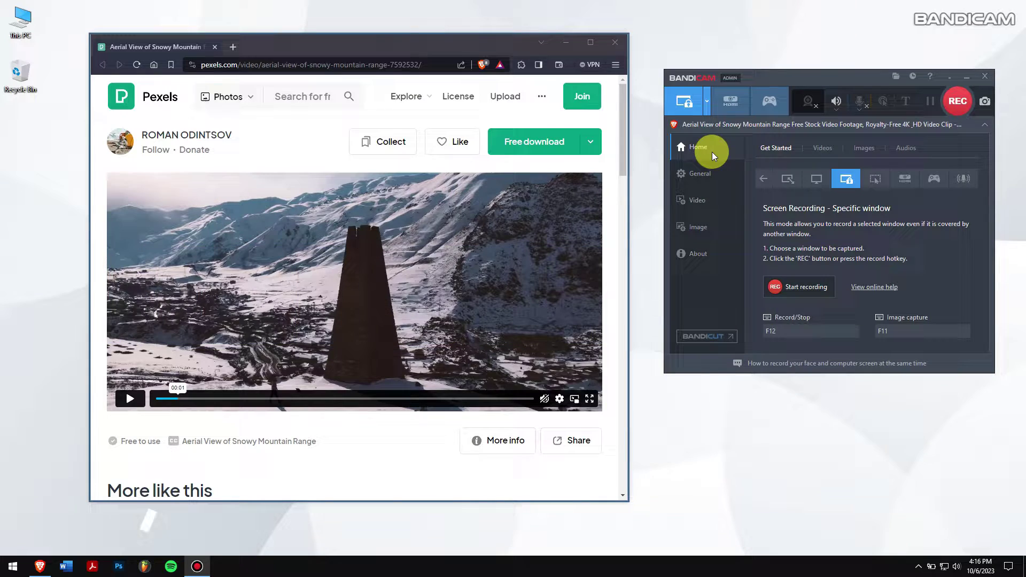
Choose a recording area inside the Pexels window, marking the video player region.
{"action": "left_click", "coordinate": [705, 102]}
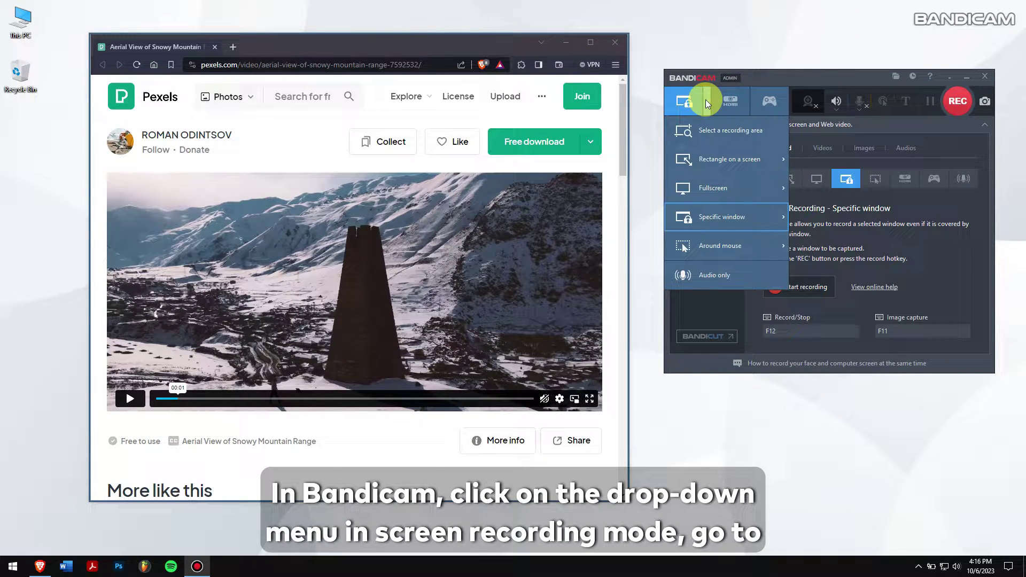
{"action": "mouse_move", "coordinate": [721, 216]}
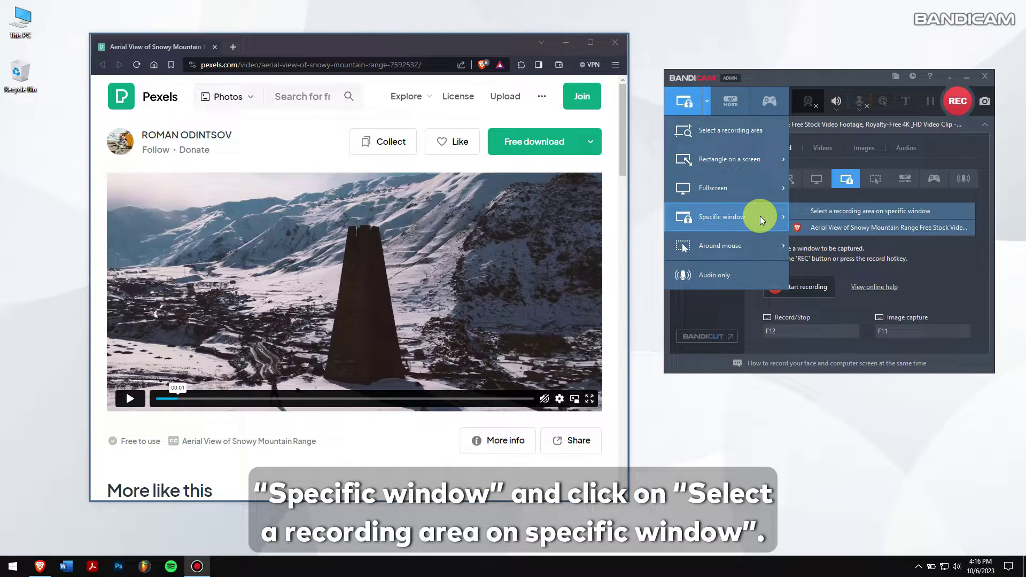
{"action": "left_click", "coordinate": [812, 211]}
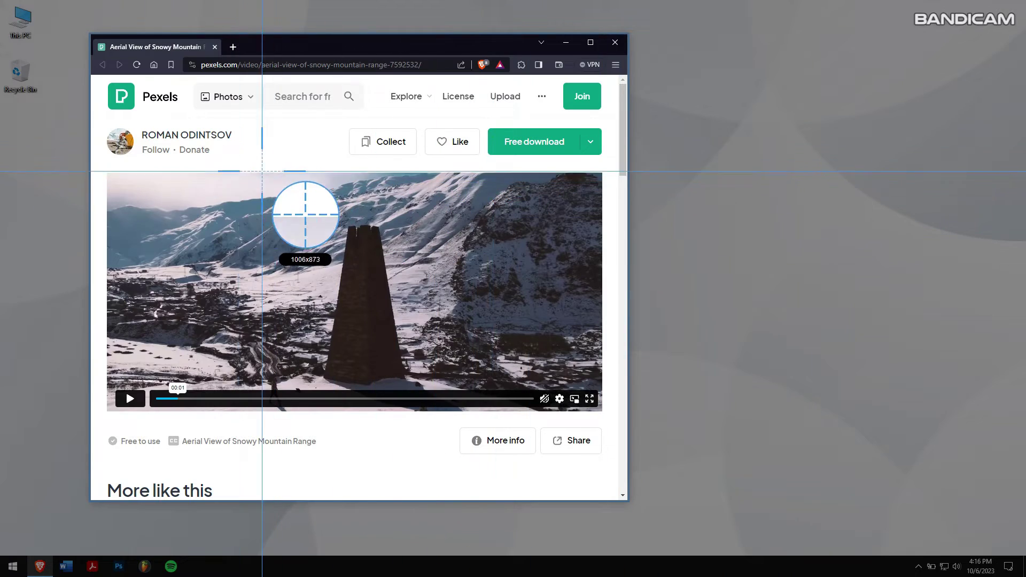
{"action": "left_click_drag", "start_coordinate": [105, 173], "coordinate": [597, 410]}
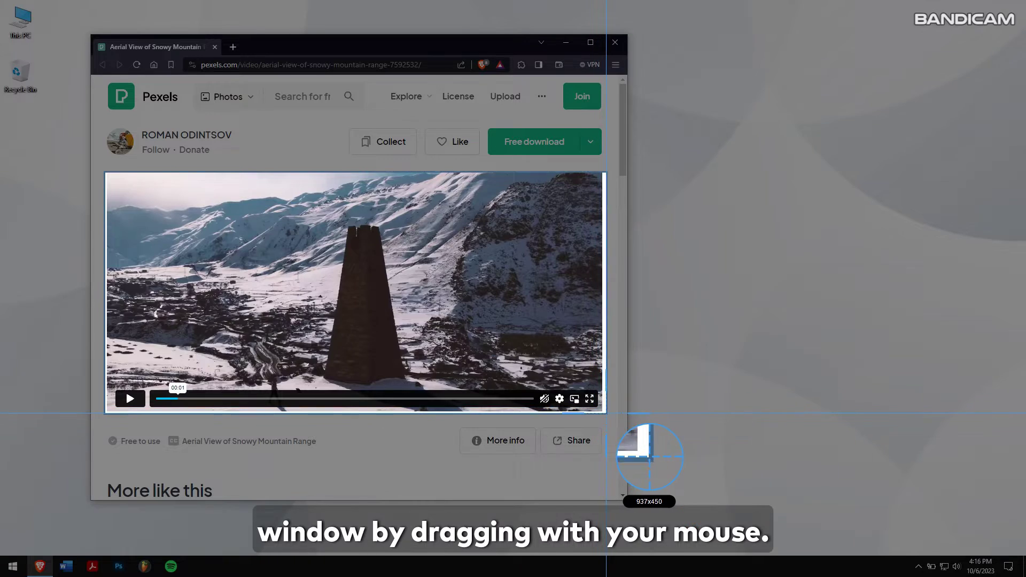
{"action": "left_click_drag", "start_coordinate": [596, 410], "coordinate": [604, 413]}
{"action": "left_click", "coordinate": [146, 407]}
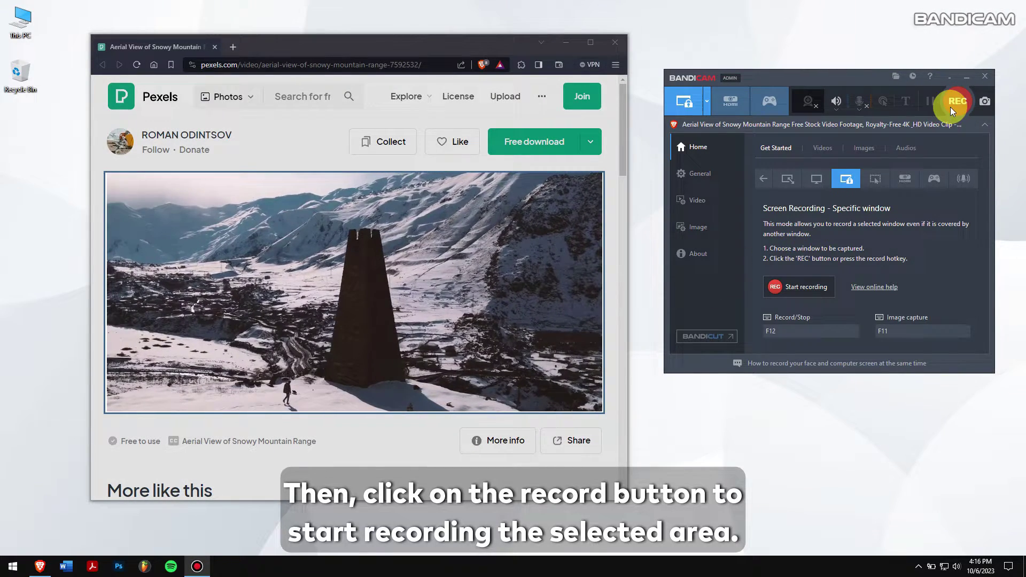
Record the video-player area while moving the Bandicam and browser windows over each other.
{"action": "left_click", "coordinate": [950, 106]}
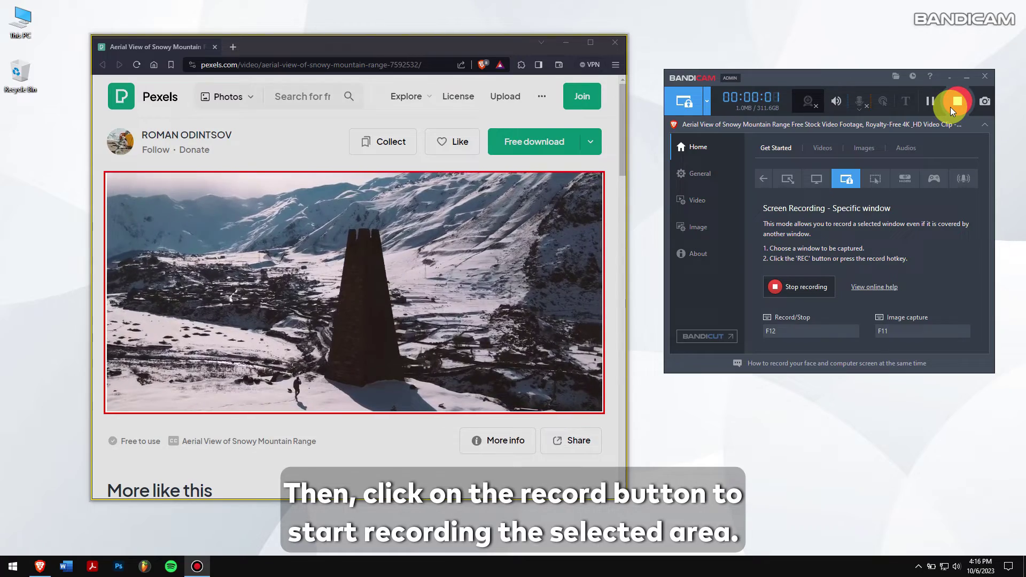
{"action": "left_click_drag", "start_coordinate": [846, 78], "coordinate": [848, 94]}
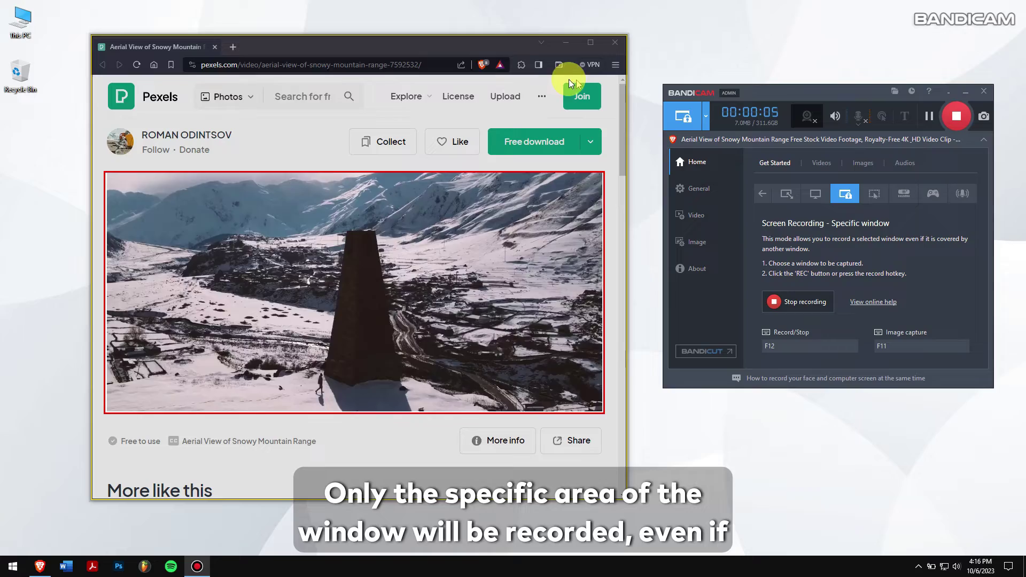
{"action": "mouse_move", "coordinate": [398, 48]}
{"action": "left_mouse_down"}
{"action": "mouse_move", "coordinate": [378, 50]}
{"action": "mouse_move", "coordinate": [461, 51]}
{"action": "left_mouse_up"}
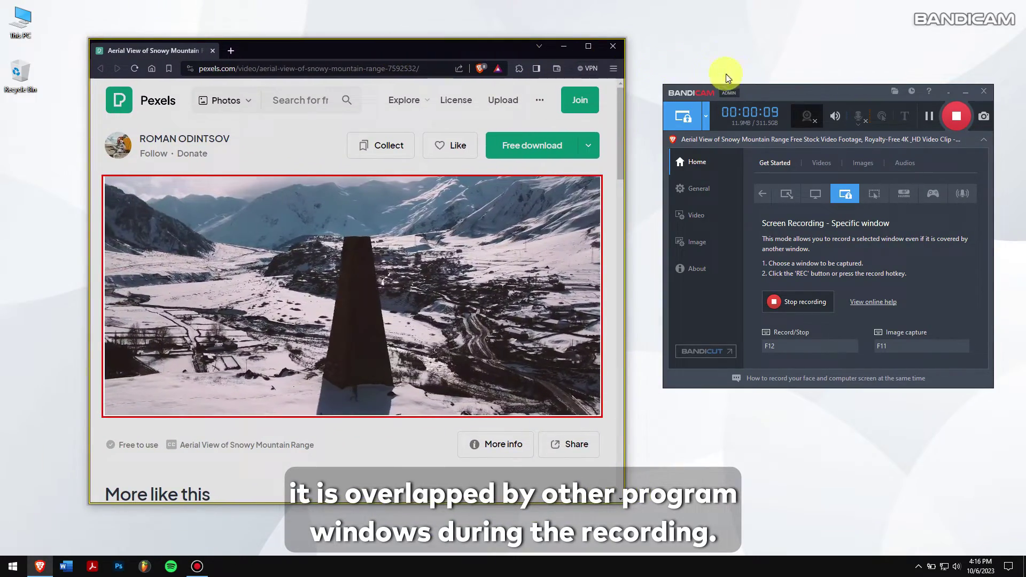
{"action": "mouse_move", "coordinate": [810, 93]}
{"action": "left_mouse_down"}
{"action": "mouse_move", "coordinate": [689, 99]}
{"action": "mouse_move", "coordinate": [823, 92]}
{"action": "left_mouse_up"}
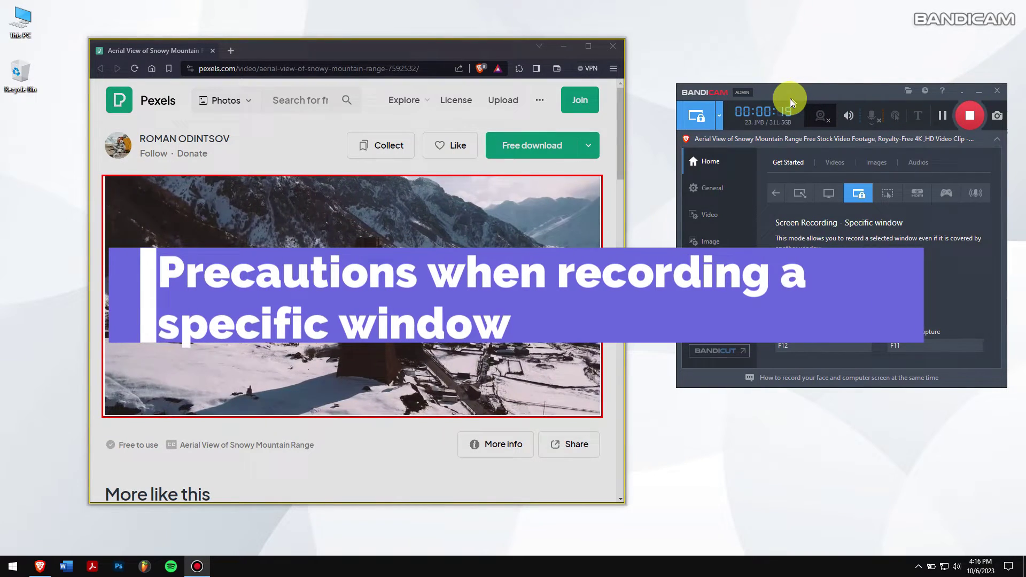
Stop the recording, minimize the browser, and minimize Bandicam after moving it to the upper left.
{"action": "left_click", "coordinate": [974, 116]}
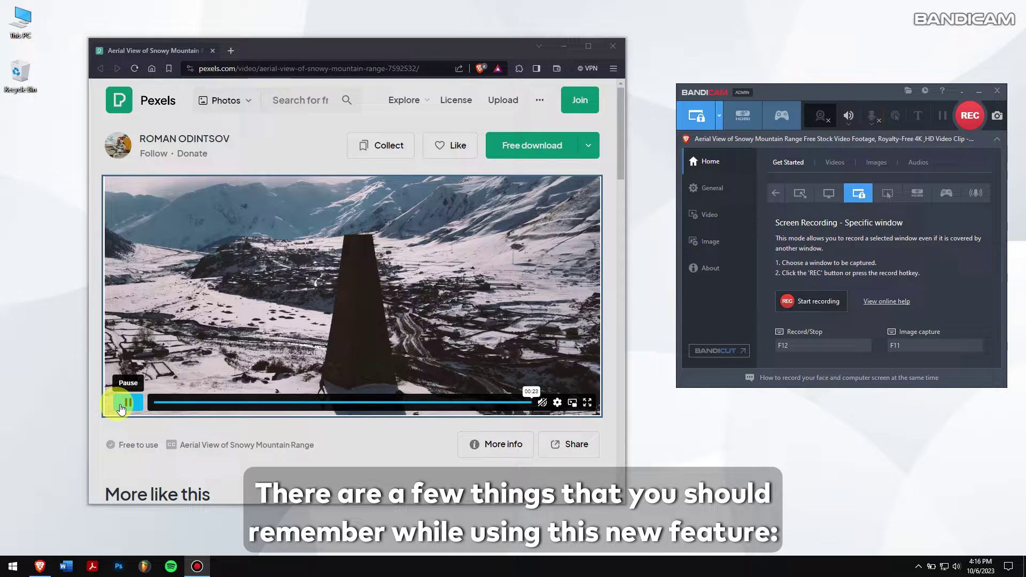
{"action": "left_click", "coordinate": [565, 46]}
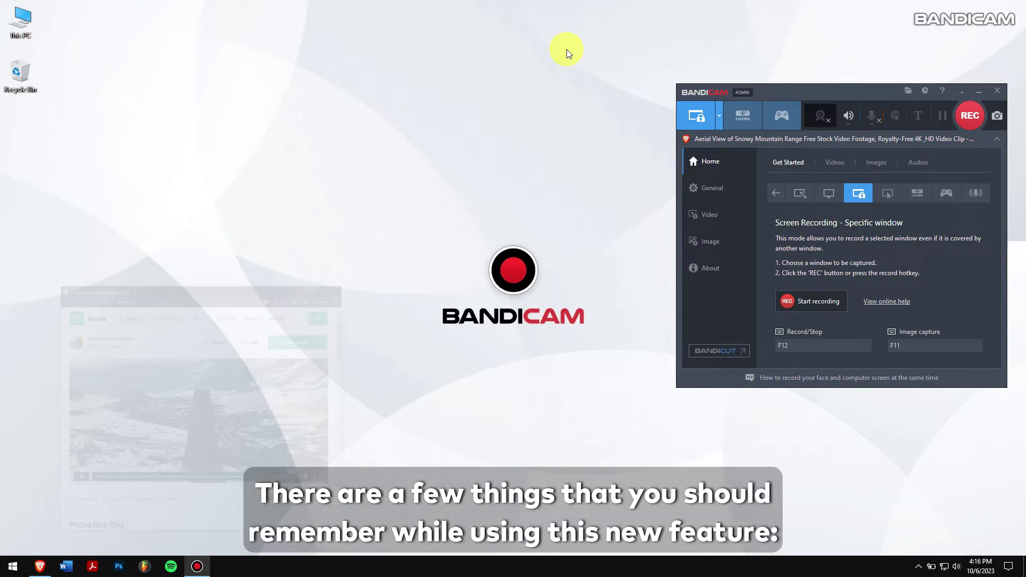
{"action": "left_click_drag", "start_coordinate": [813, 101], "coordinate": [244, 62]}
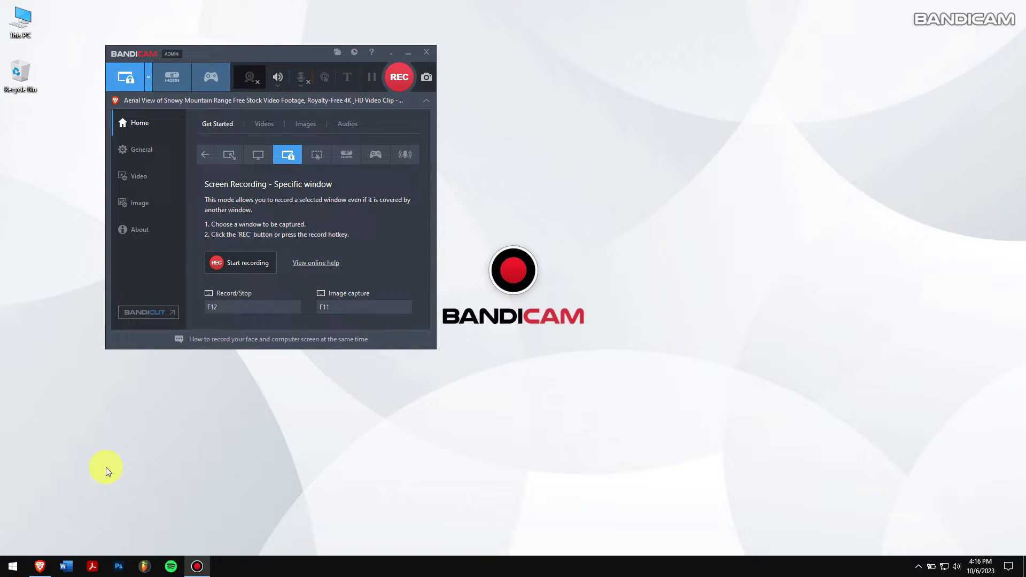
{"action": "left_click", "coordinate": [35, 568]}
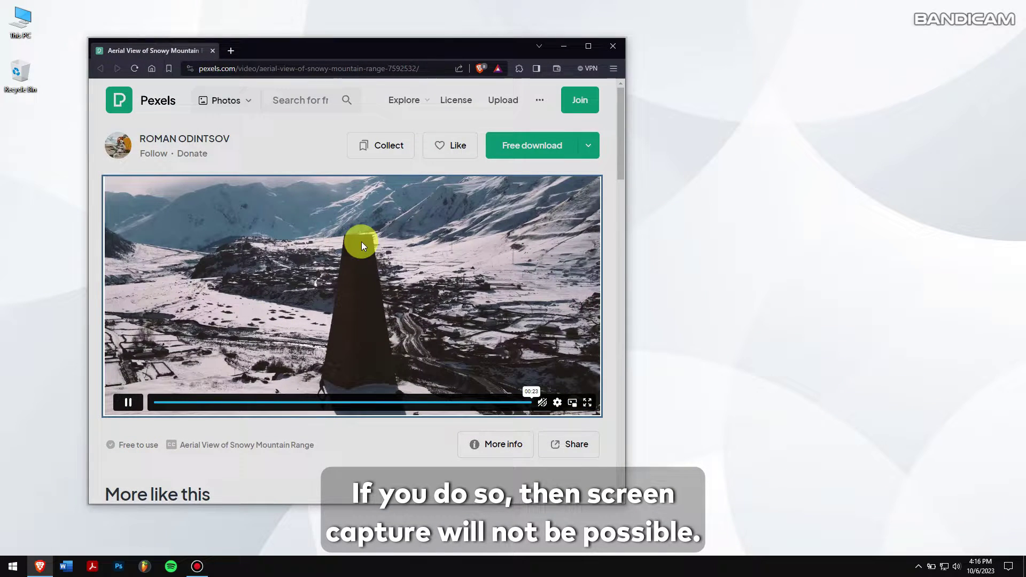
{"action": "left_click", "coordinate": [563, 47]}
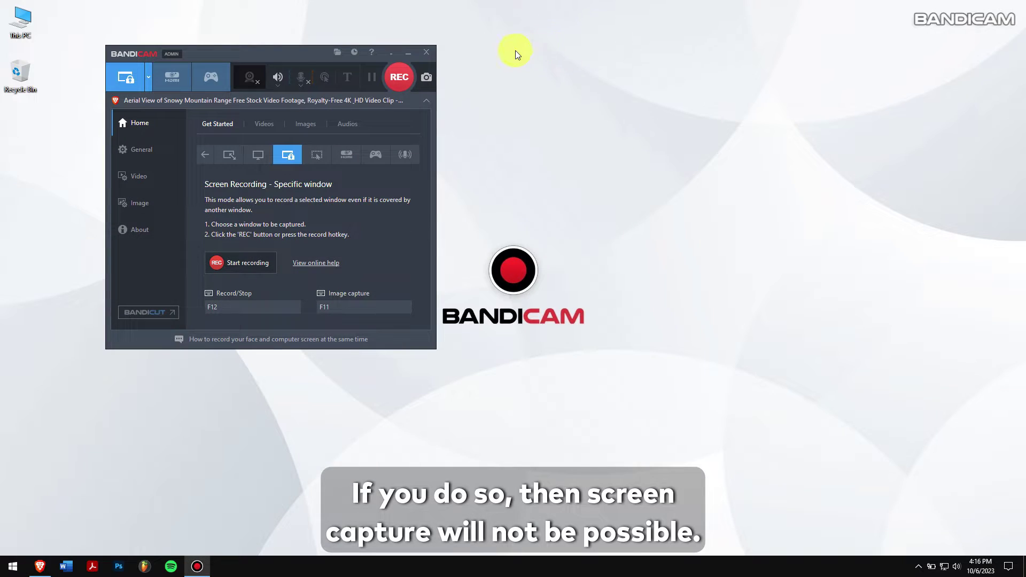
{"action": "left_click", "coordinate": [407, 45]}
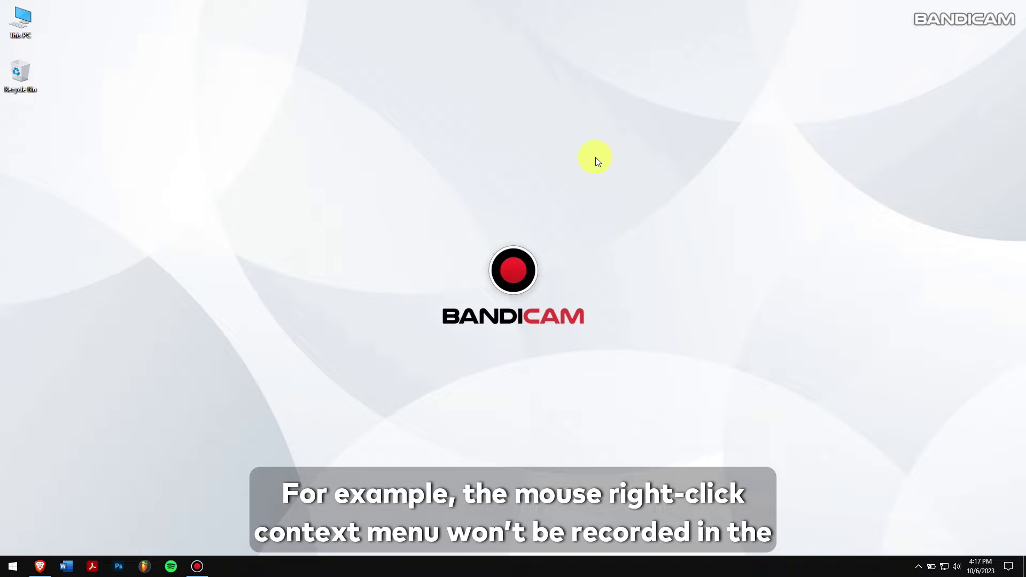
Refresh the desktop, bring Bandicam back, and browse its recording-mode list.
{"action": "right_click", "coordinate": [605, 154]}
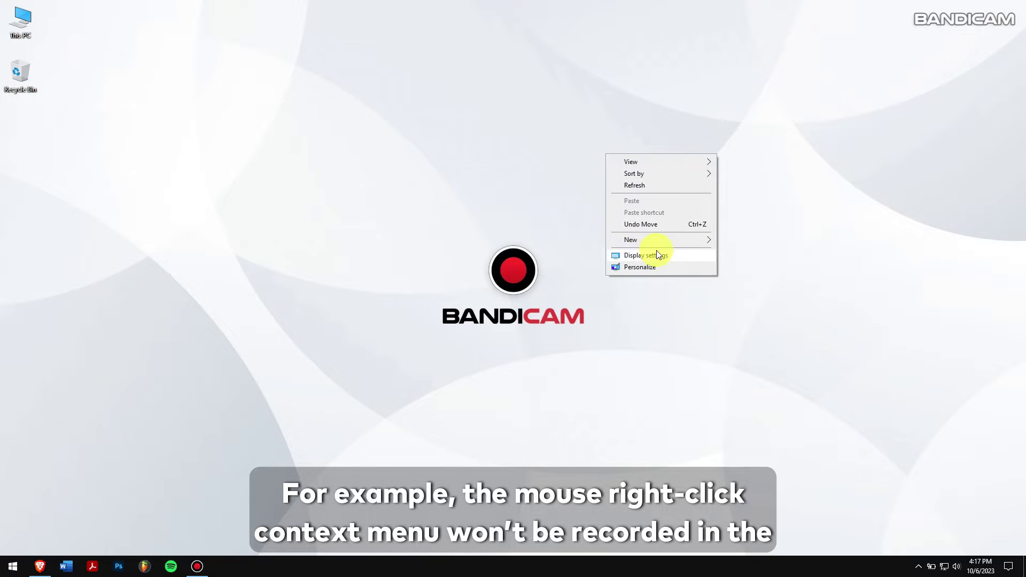
{"action": "mouse_move", "coordinate": [634, 173]}
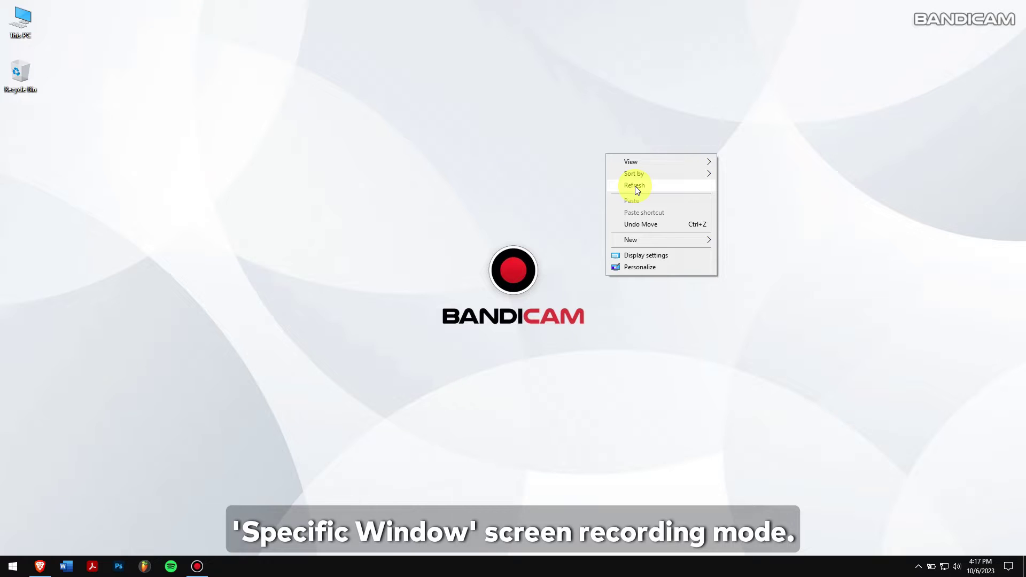
{"action": "left_click", "coordinate": [634, 186]}
{"action": "left_click", "coordinate": [196, 566]}
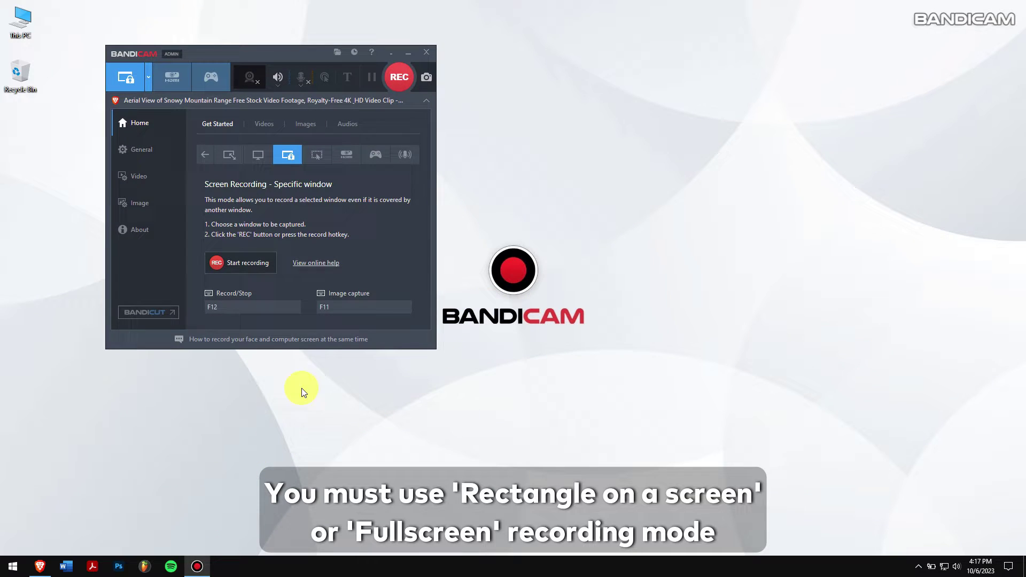
{"action": "left_click", "coordinate": [148, 78]}
{"action": "mouse_move", "coordinate": [161, 164]}
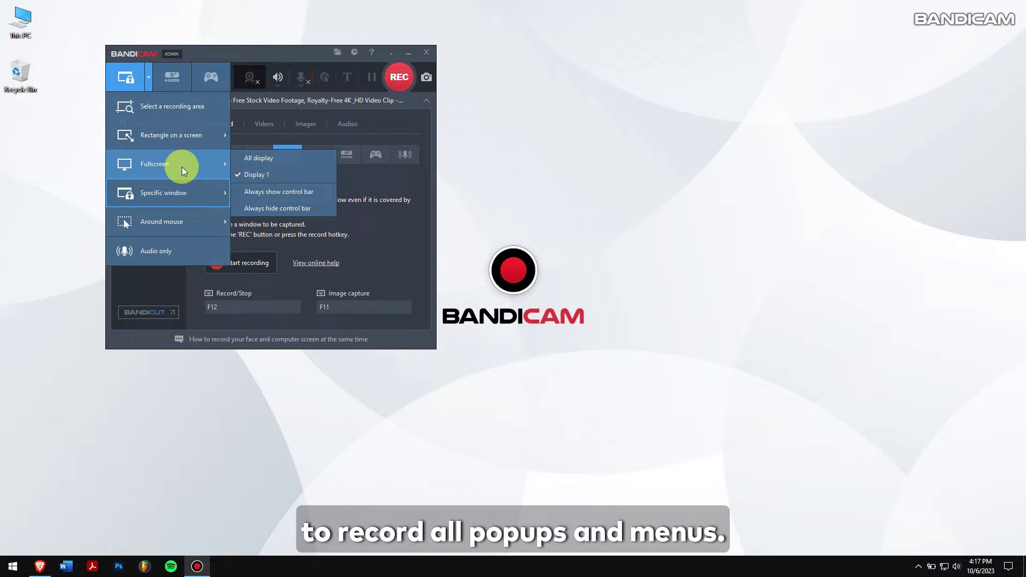
{"action": "left_click_drag", "start_coordinate": [219, 58], "coordinate": [755, 108]}
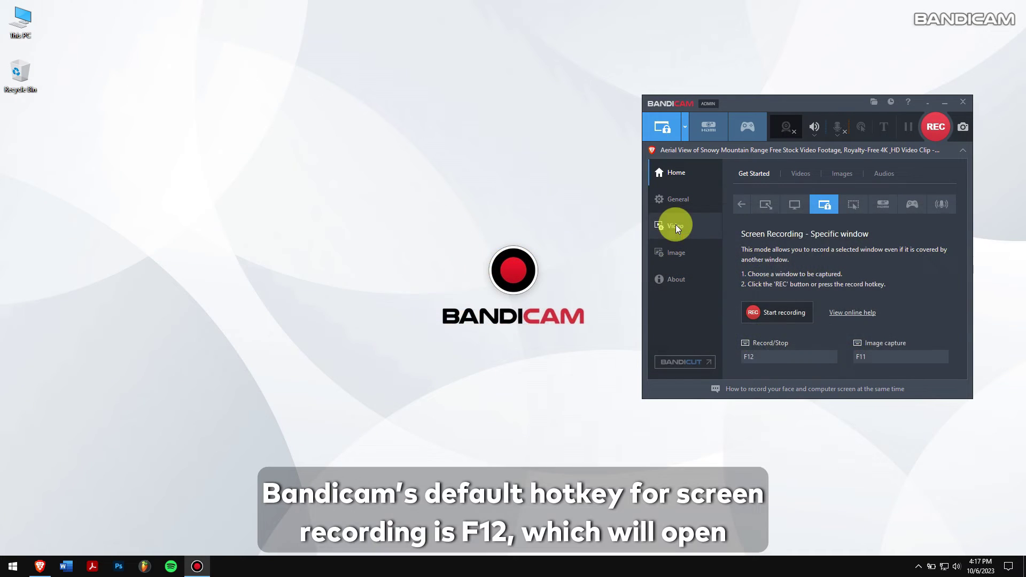
In Video settings, change the Record/Stop hotkey from F12 to F9.
{"action": "left_click", "coordinate": [676, 226]}
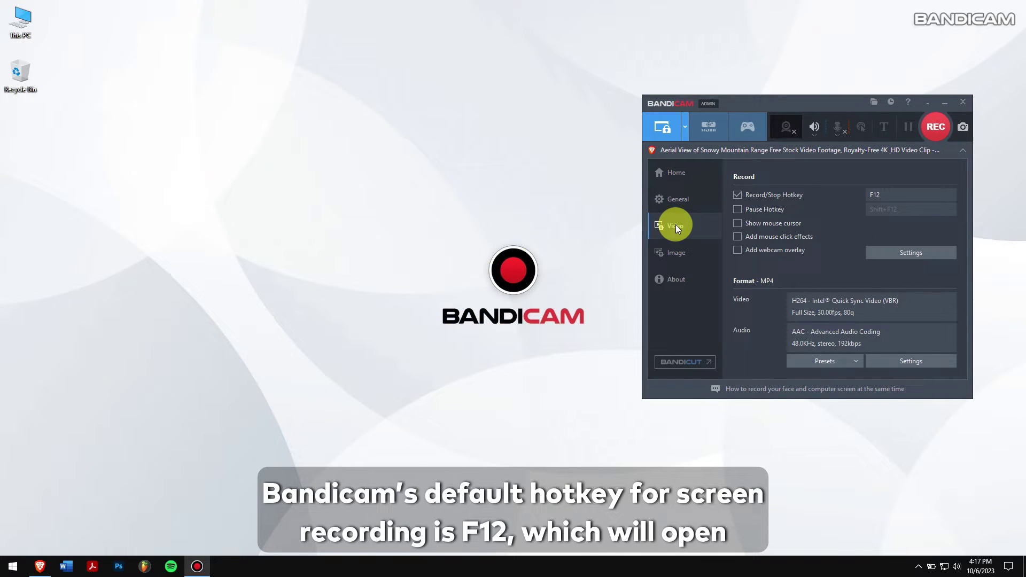
{"action": "left_click", "coordinate": [897, 197]}
{"action": "type", "text": "F9"}
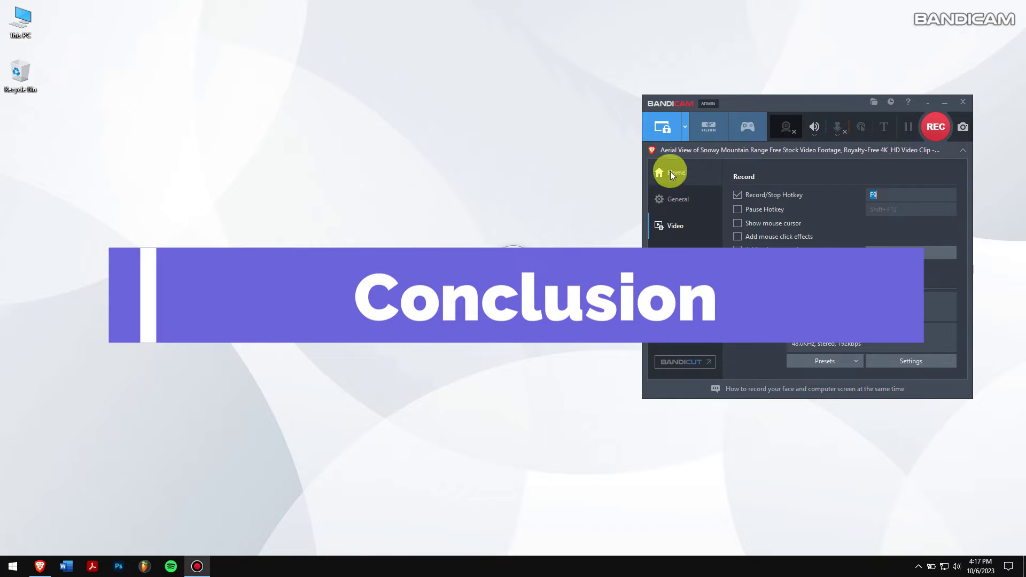
Return to Bandicam's Home page, restore the browser, and target the whole Pexels window in Specific window mode.
{"action": "left_click", "coordinate": [670, 170]}
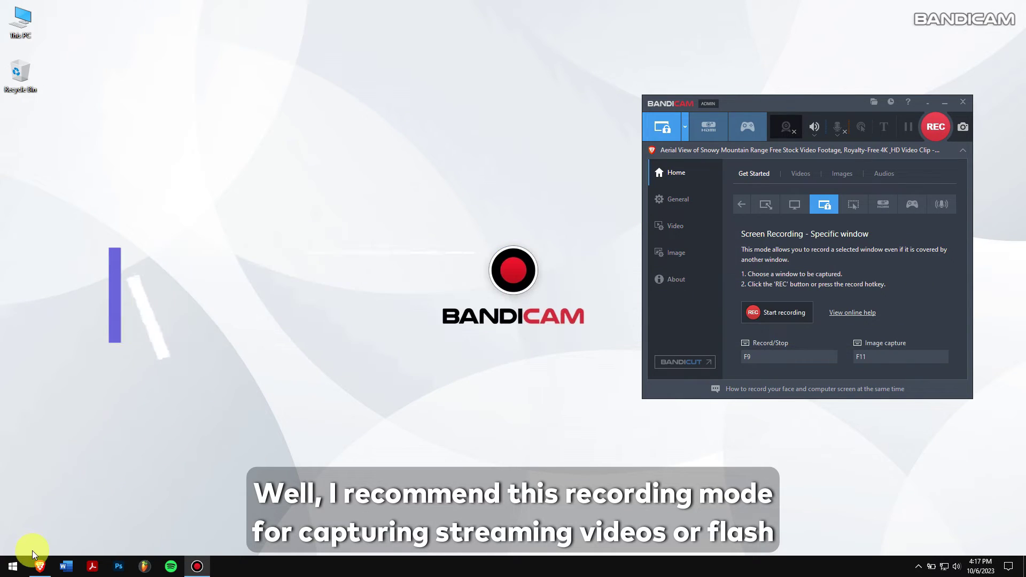
{"action": "left_click", "coordinate": [38, 567]}
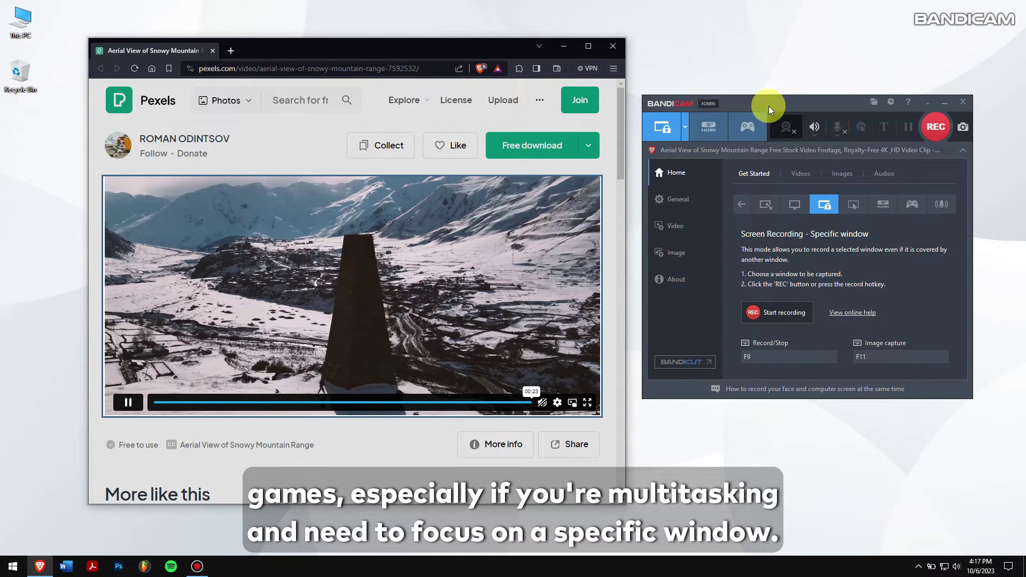
{"action": "left_click_drag", "start_coordinate": [769, 105], "coordinate": [781, 74]}
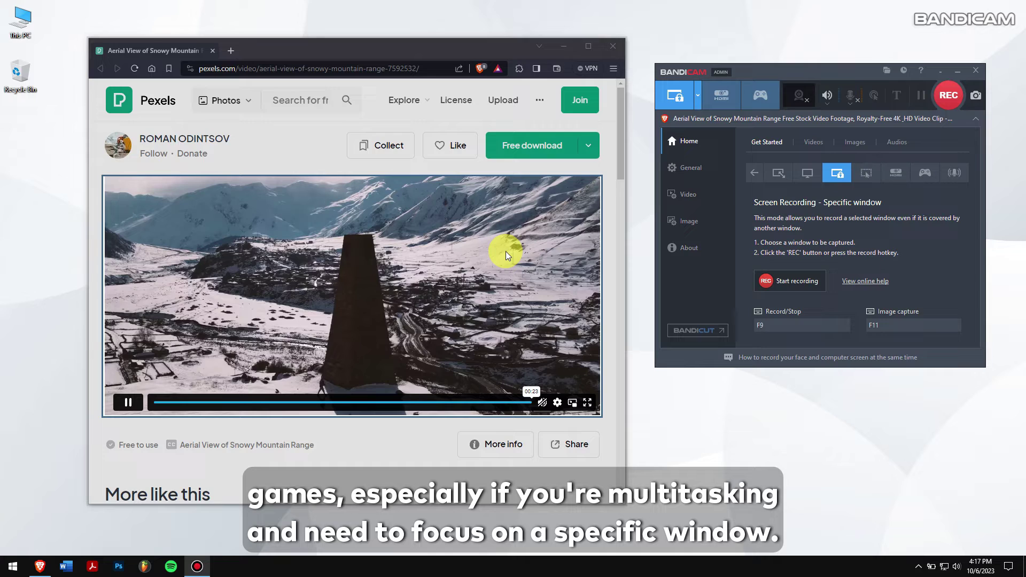
{"action": "left_click", "coordinate": [698, 97]}
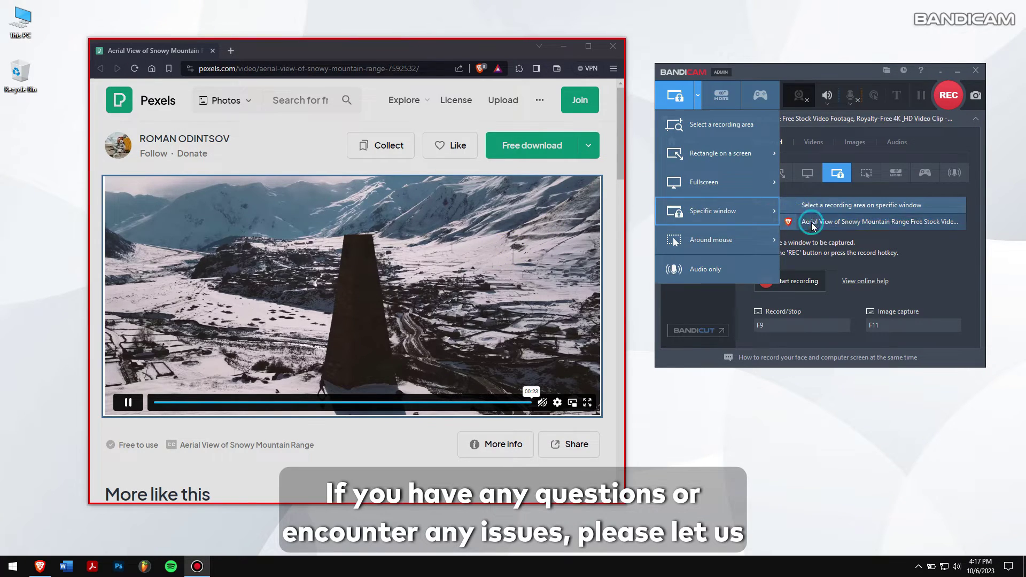
{"action": "left_click", "coordinate": [873, 221]}
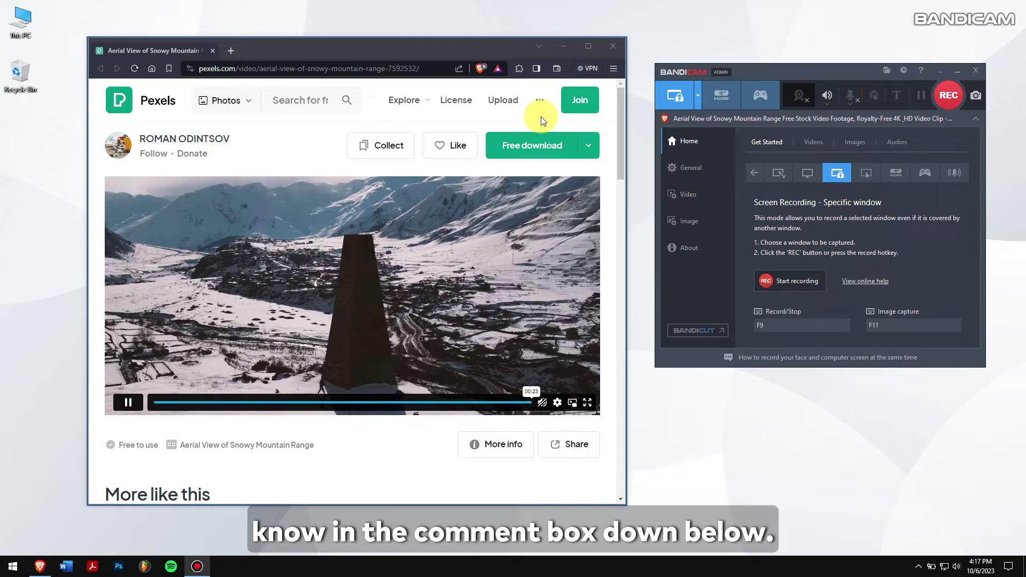